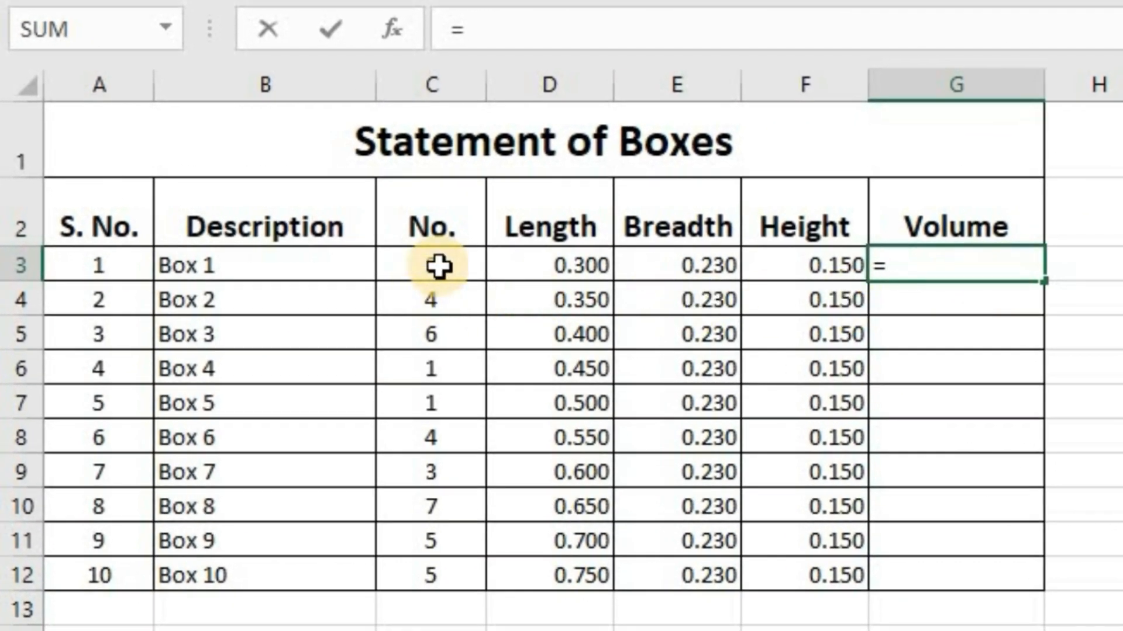
- Enter the formula =C3*D3*E3*F3 in cell G3 to calculate the volume for Box 1
{"action": "left_click", "coordinate": [439, 266]}
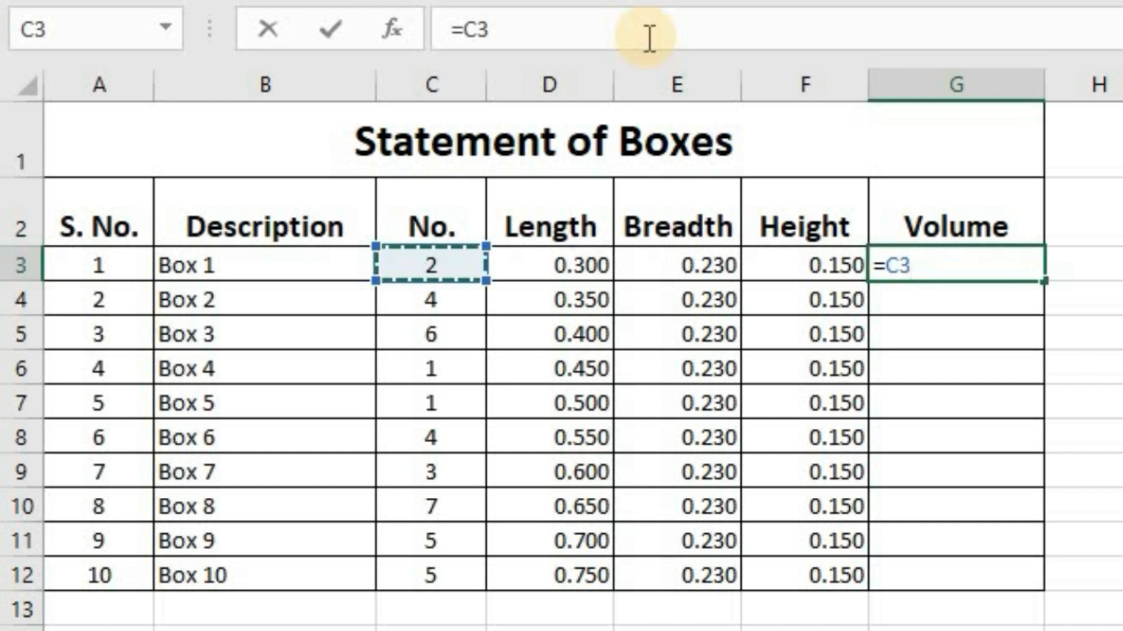
{"action": "type", "text": "*"}
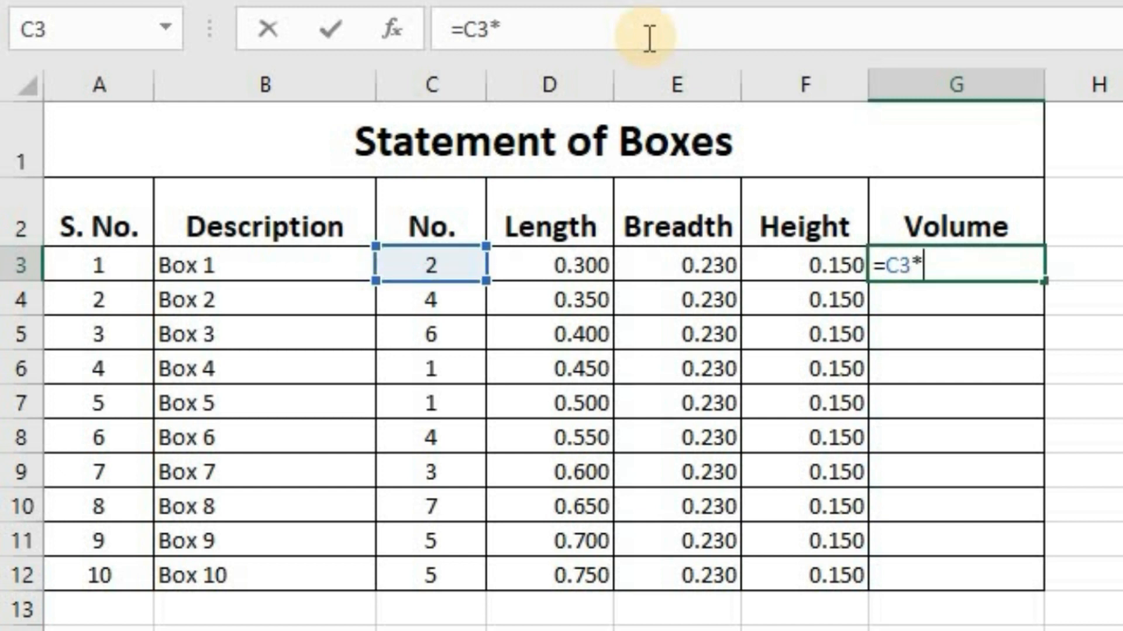
{"action": "left_click", "coordinate": [570, 261]}
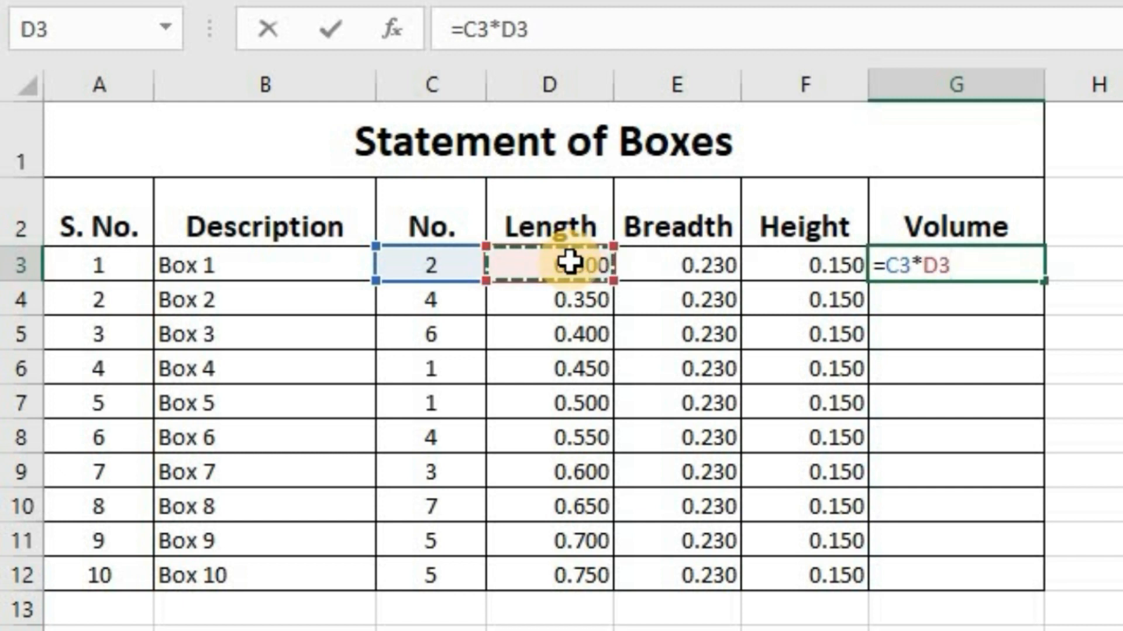
{"action": "type", "text": "*"}
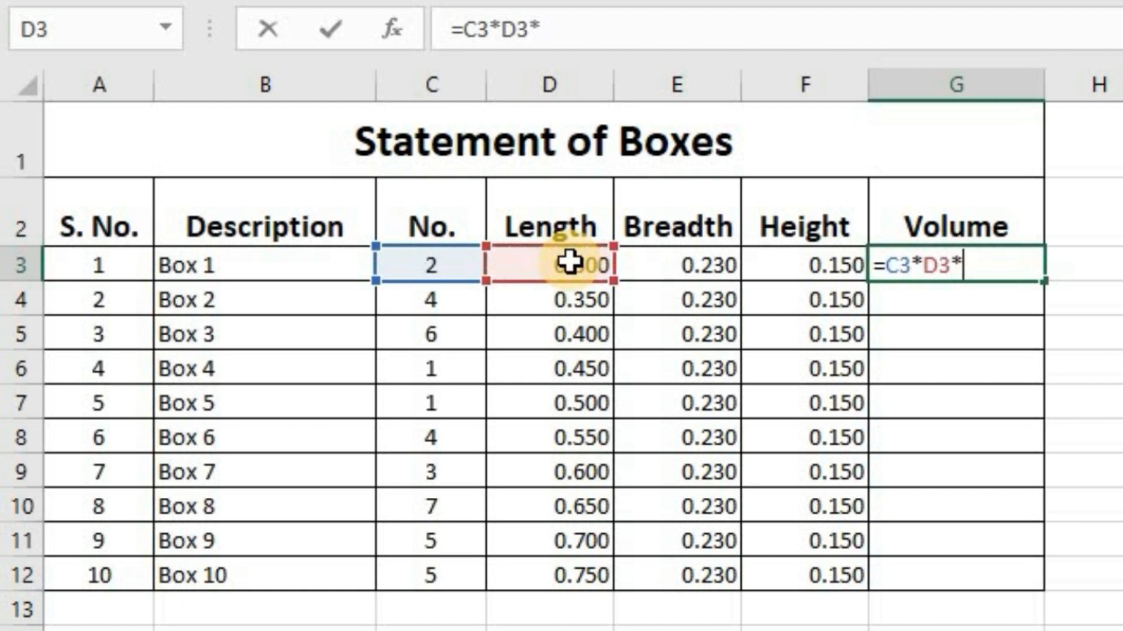
{"action": "left_click", "coordinate": [671, 268]}
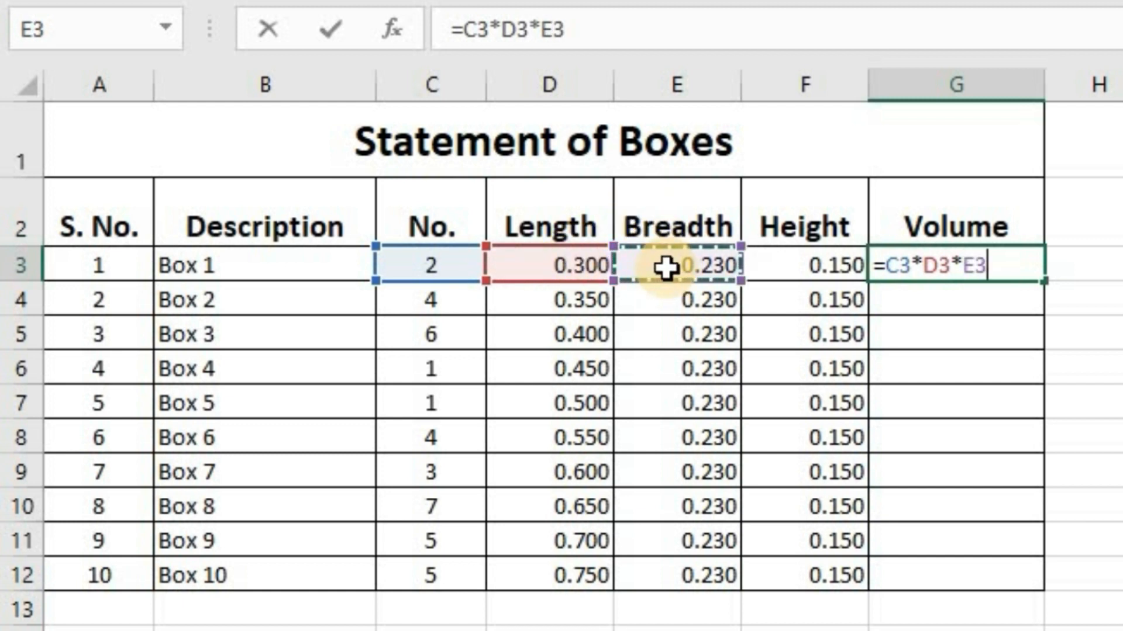
{"action": "type", "text": "*"}
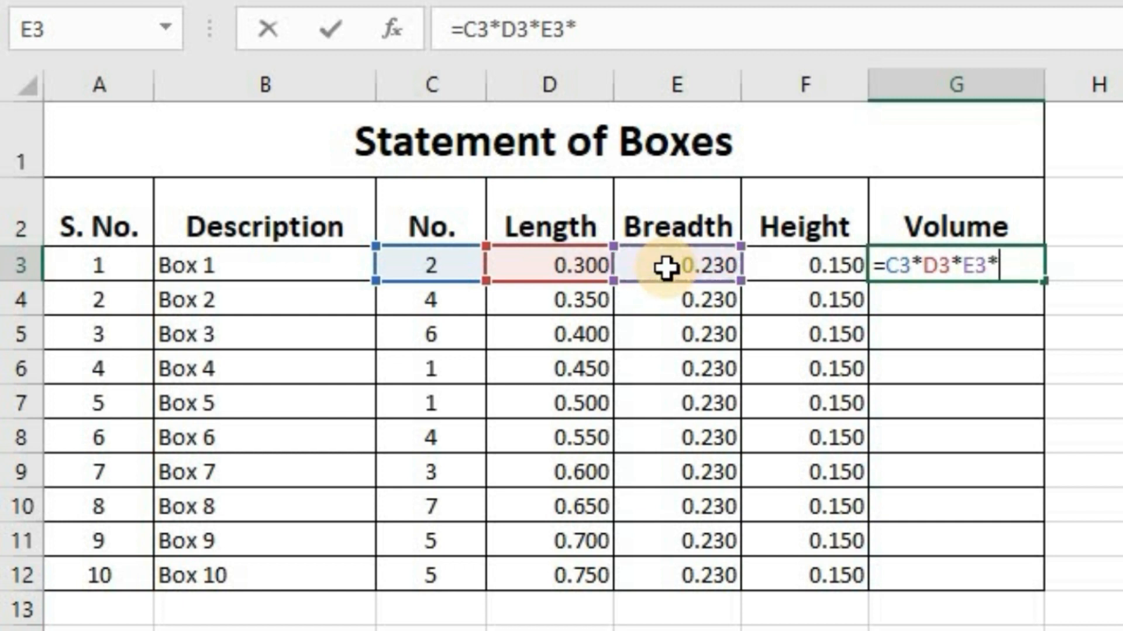
{"action": "left_click", "coordinate": [791, 257]}
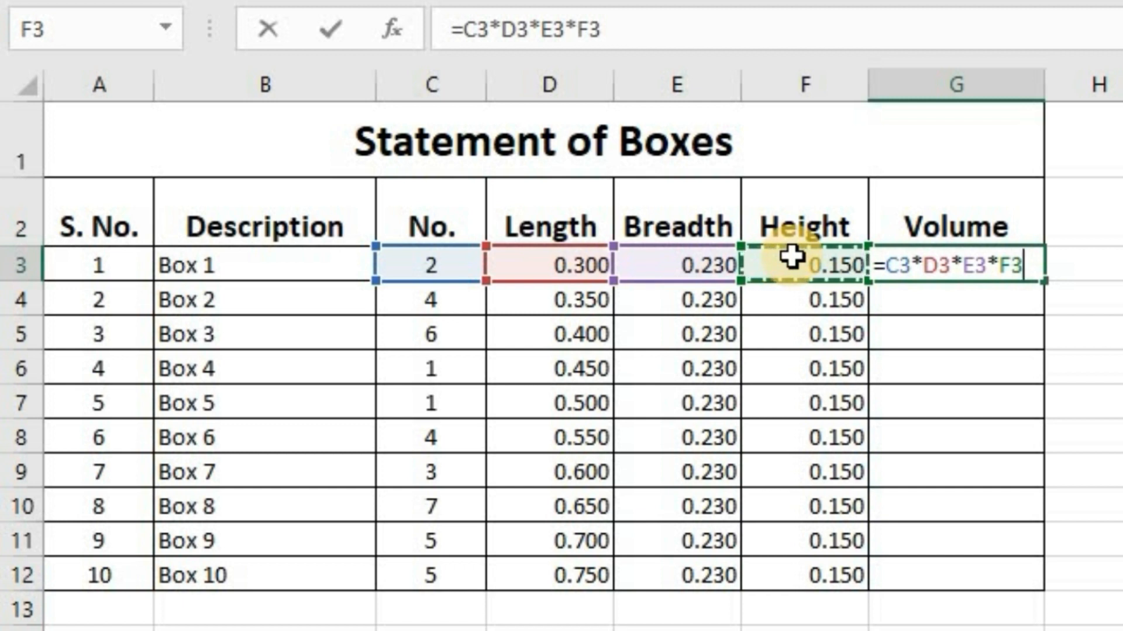
{"action": "key", "text": "Return"}
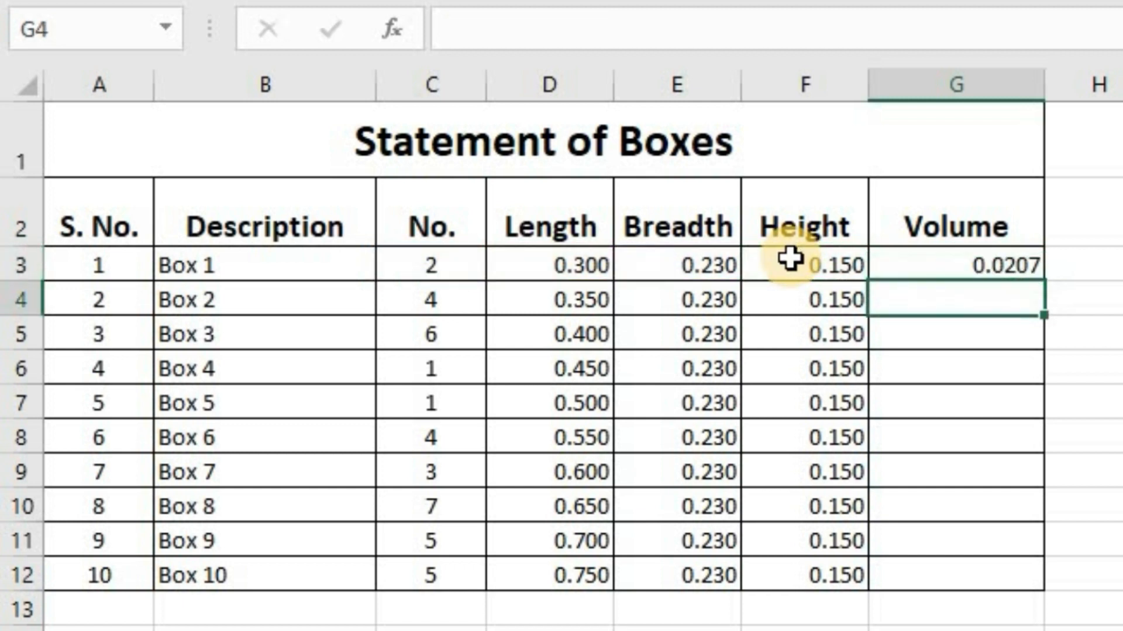
- Fill the volume formula from G3 down to G12 and check the formulas in G3 and G4
{"action": "left_click", "coordinate": [1020, 267]}
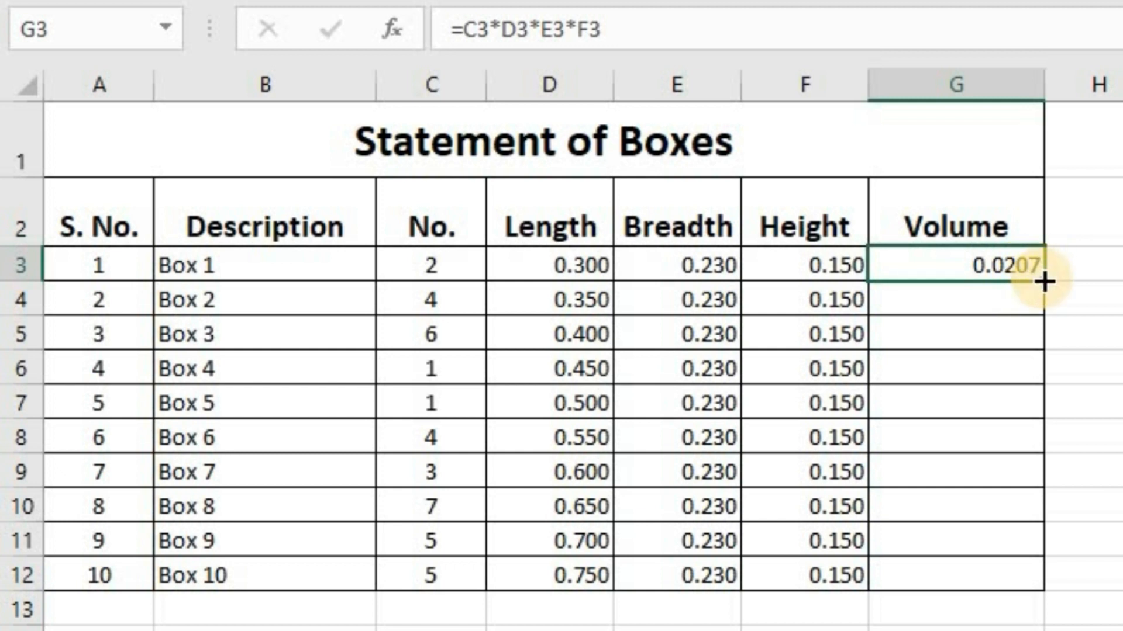
{"action": "left_click_drag", "start_coordinate": [1044, 282], "coordinate": [1027, 593]}
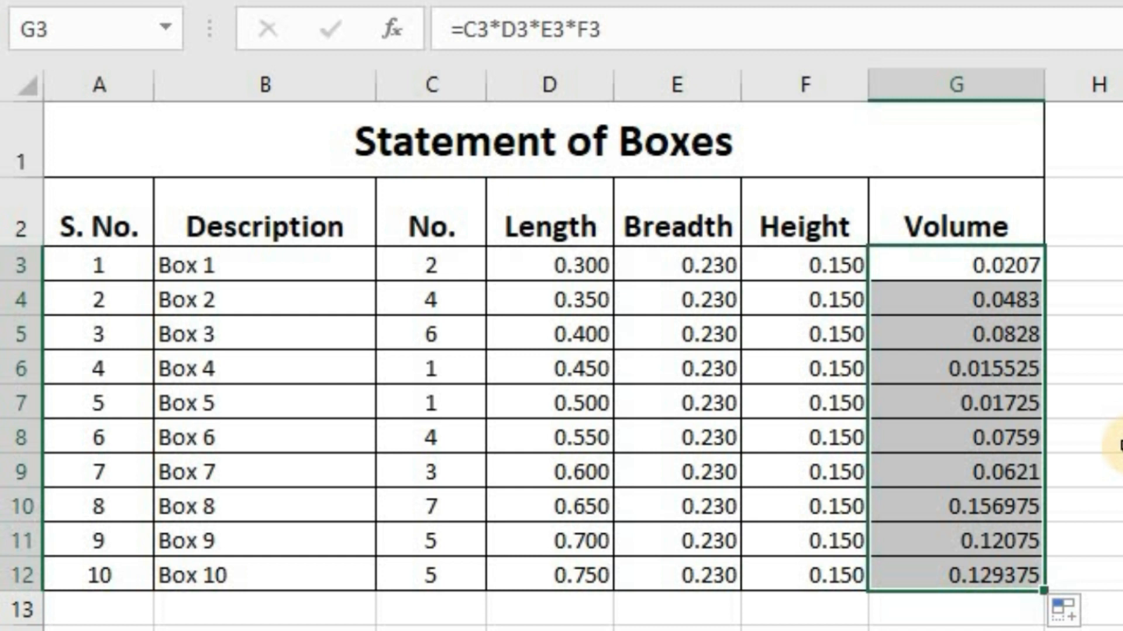
{"action": "key", "text": "ctrl+z"}
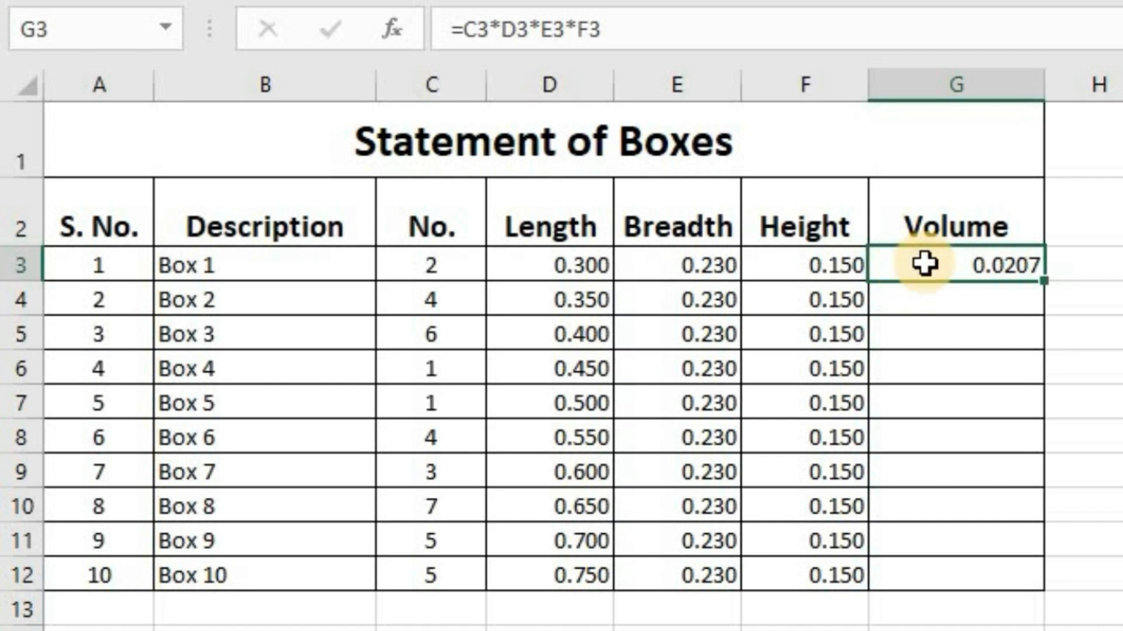
{"action": "double_click", "coordinate": [1042, 281]}
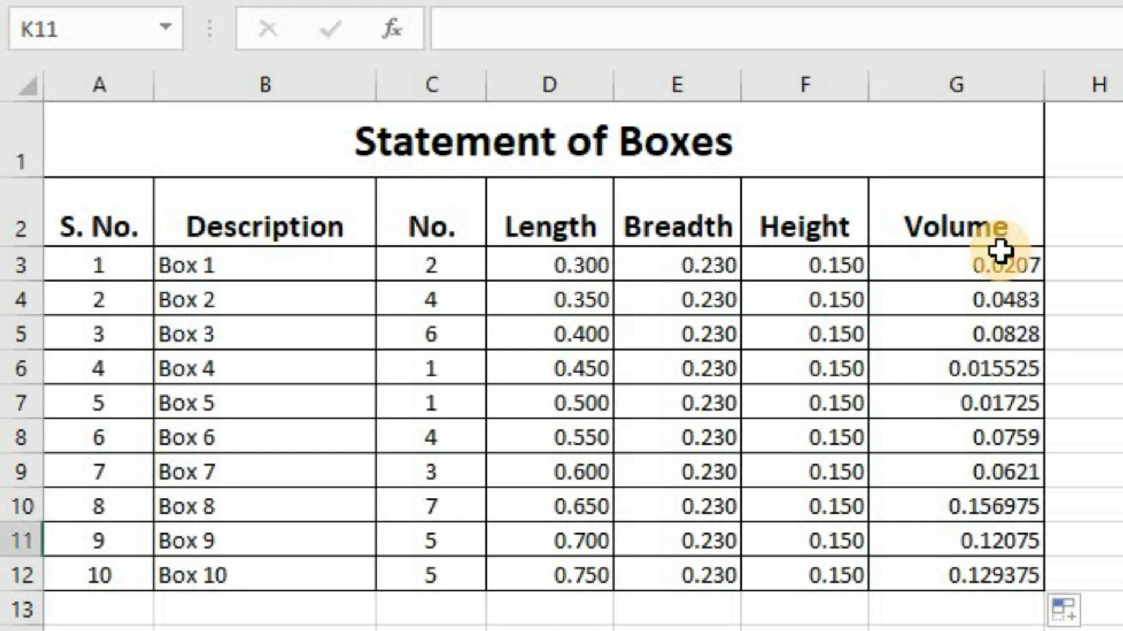
{"action": "left_click", "coordinate": [1008, 264]}
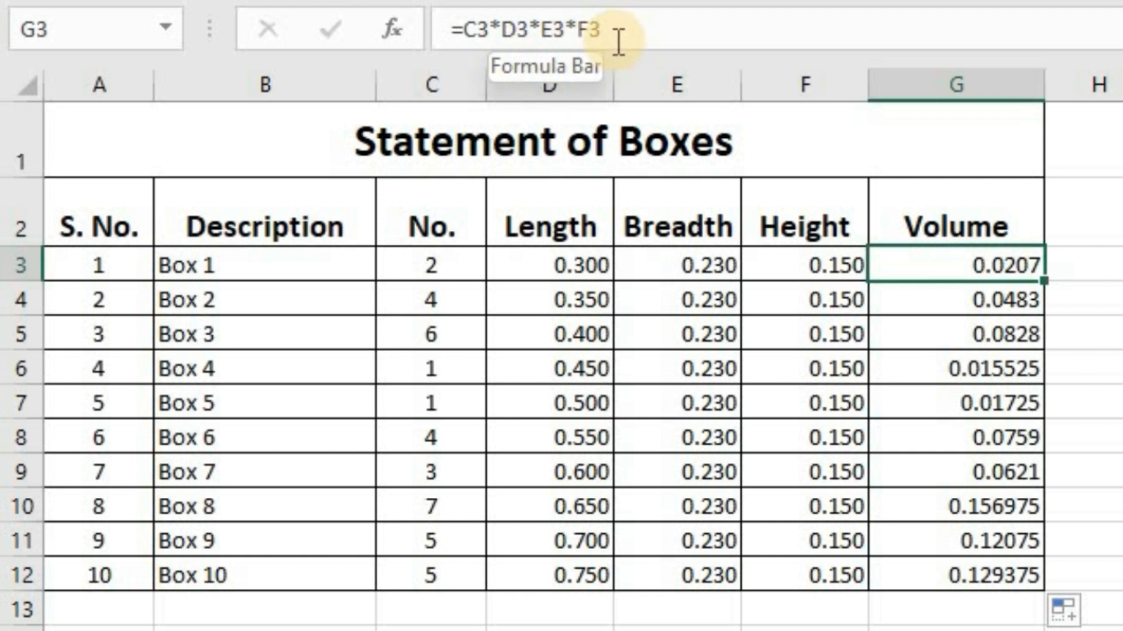
{"action": "left_click", "coordinate": [966, 299]}
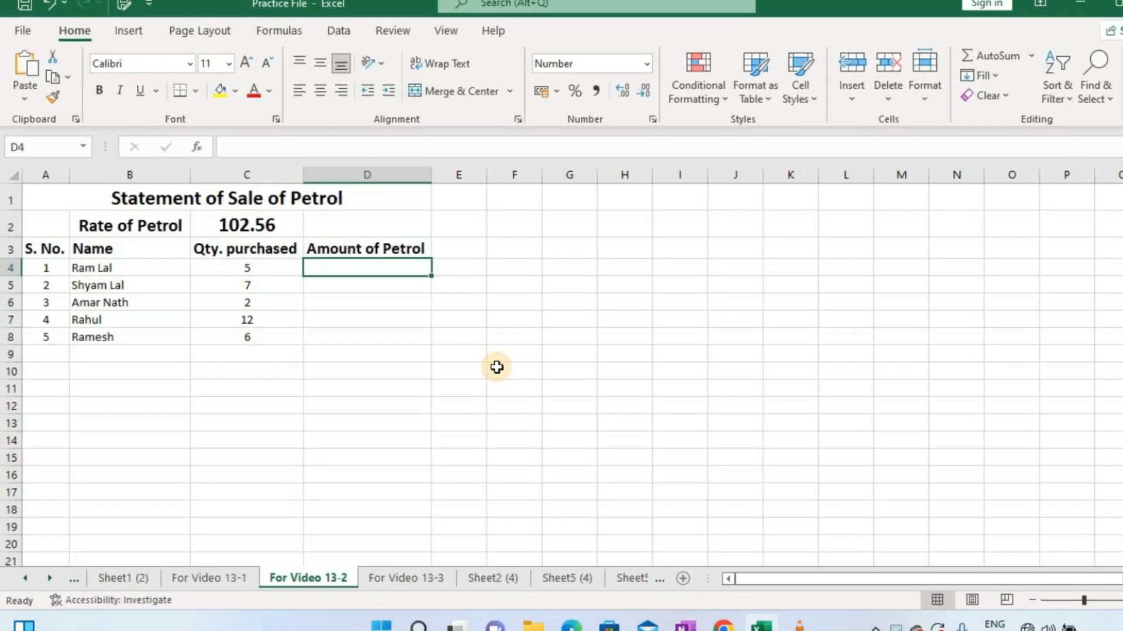
- Enter the formula =C4*C$2 in cell D4 to multiply the first quantity by the petrol rate with its row locked
{"action": "left_click", "coordinate": [515, 373]}
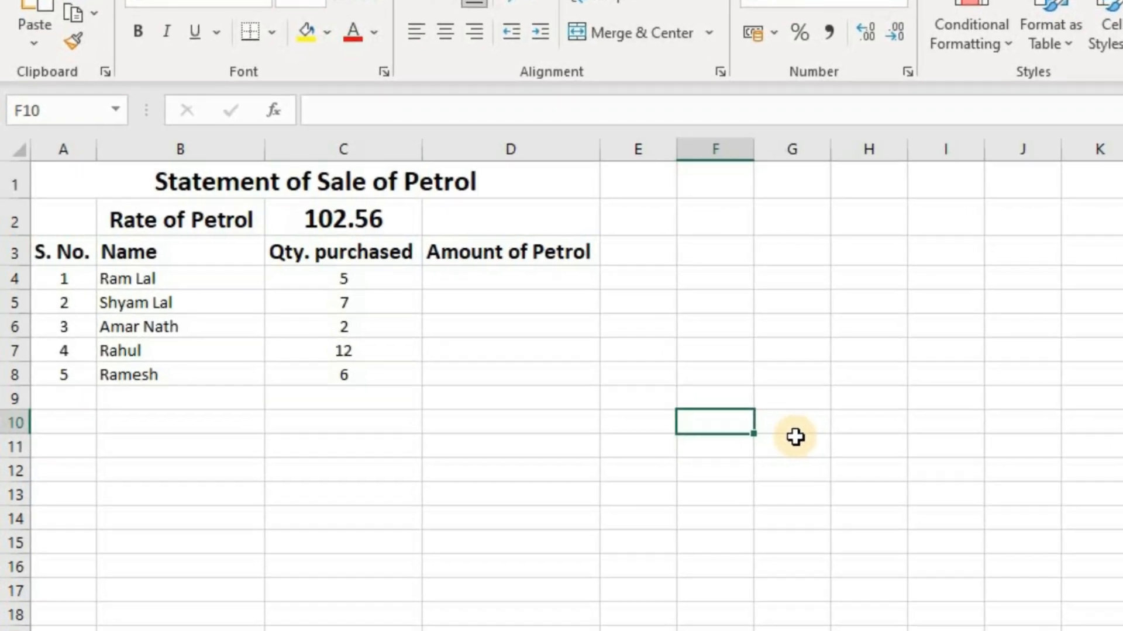
{"action": "left_click", "coordinate": [550, 278]}
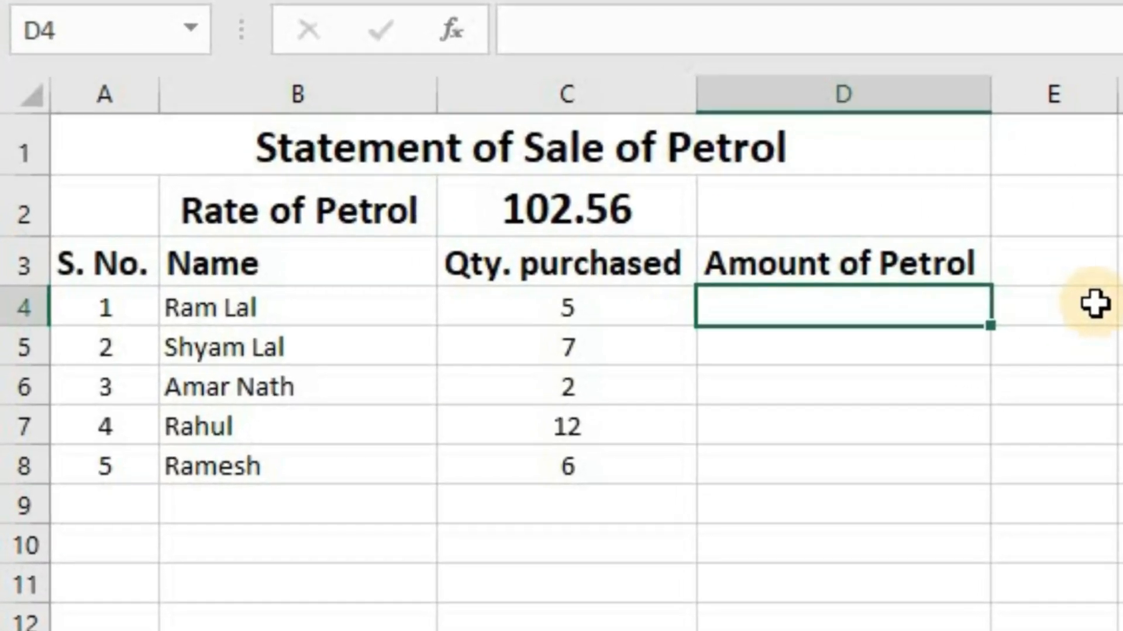
{"action": "type", "text": "="}
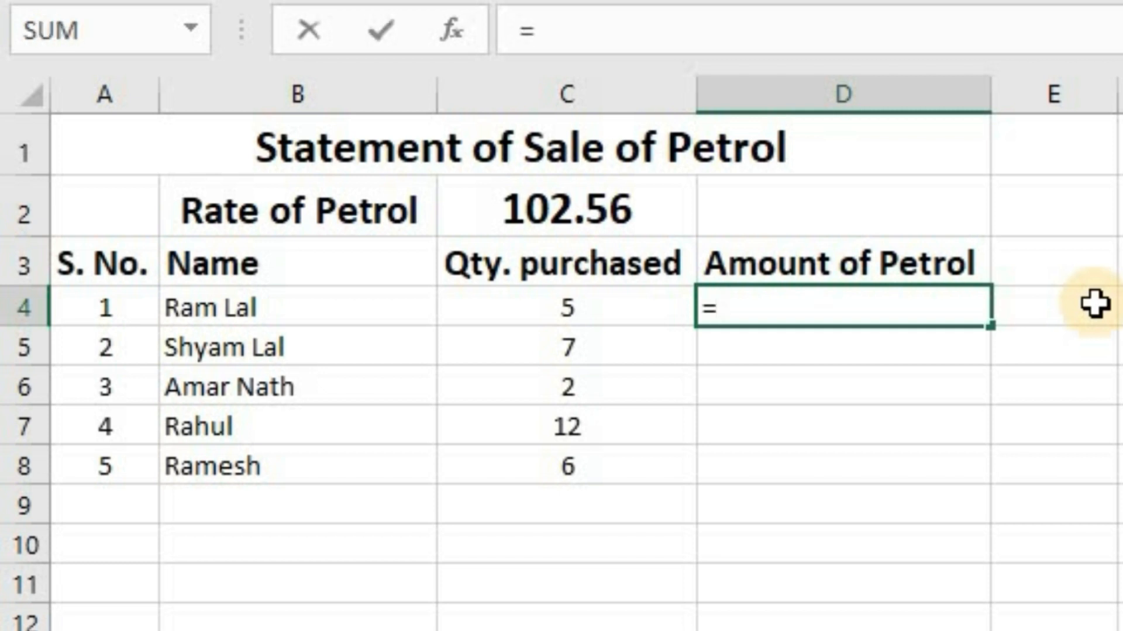
{"action": "left_click", "coordinate": [641, 304]}
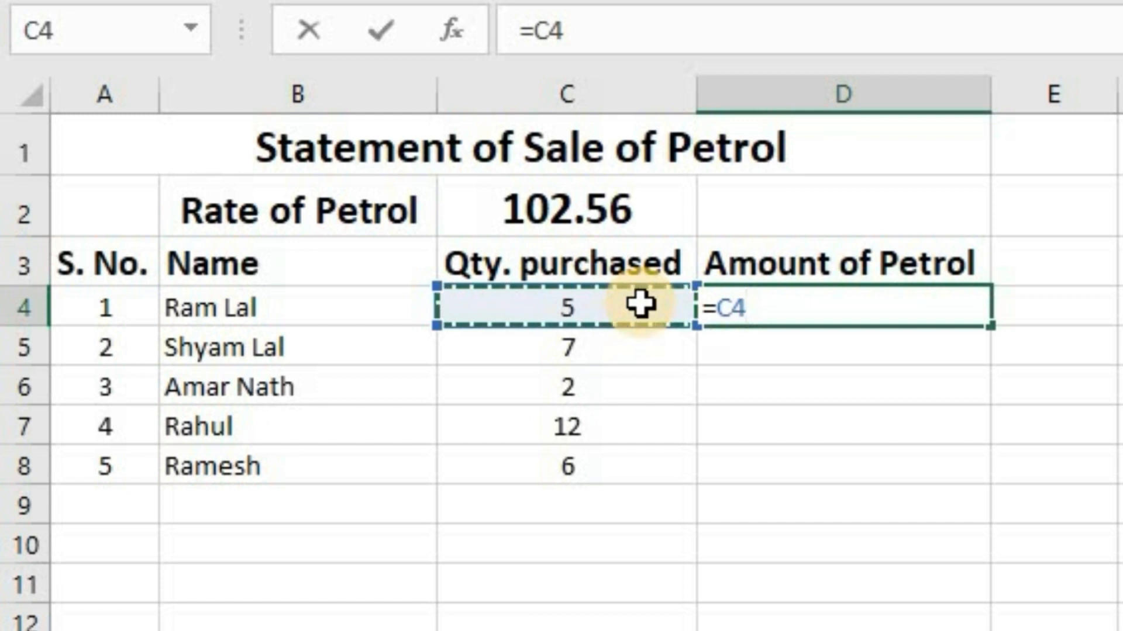
{"action": "type", "text": "*"}
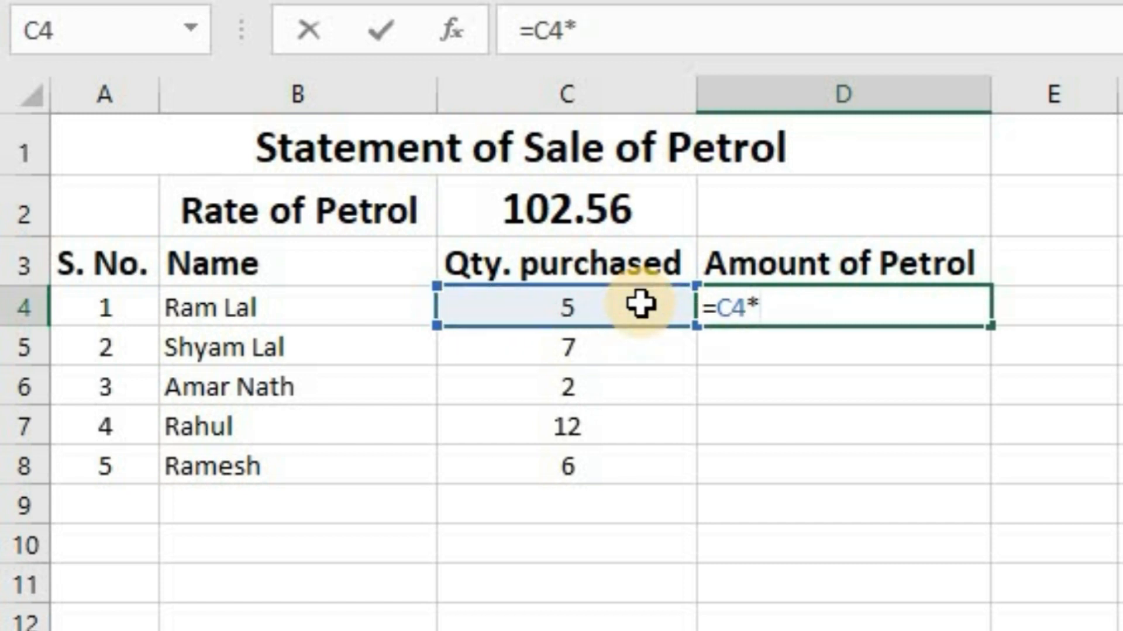
{"action": "left_click", "coordinate": [656, 204]}
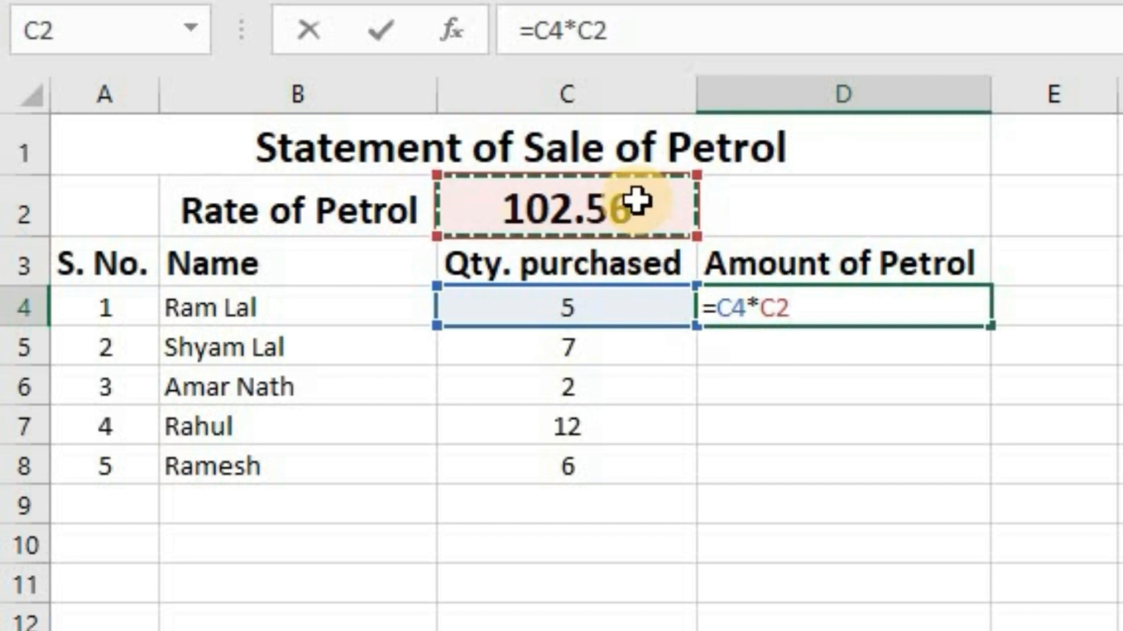
{"action": "left_click", "coordinate": [583, 41]}
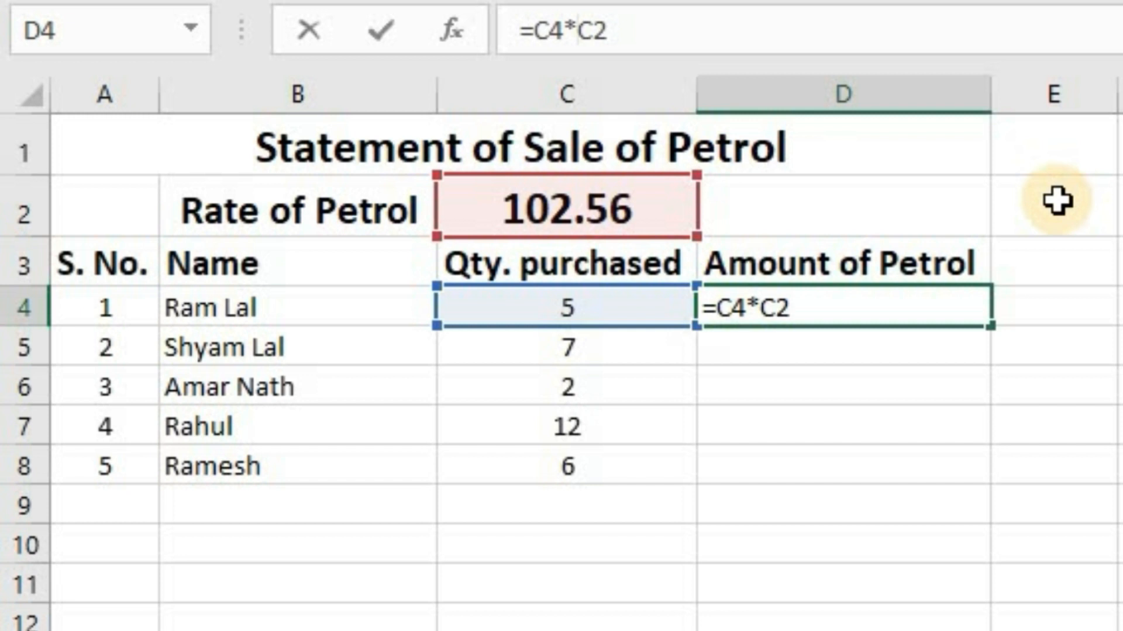
{"action": "left_click", "coordinate": [598, 37]}
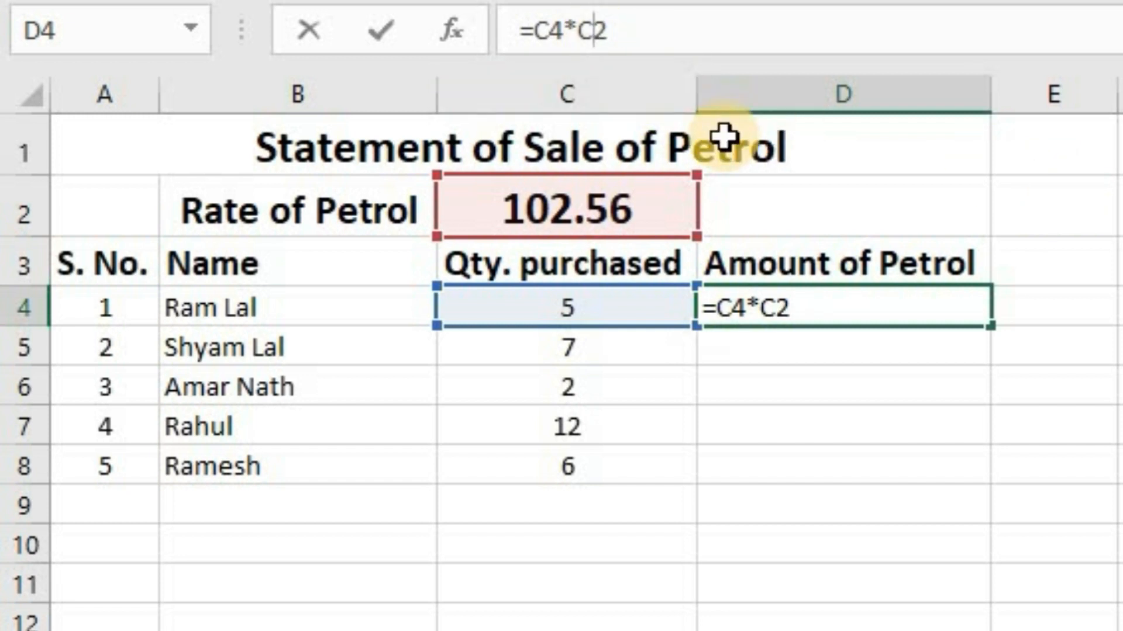
{"action": "type", "text": "$"}
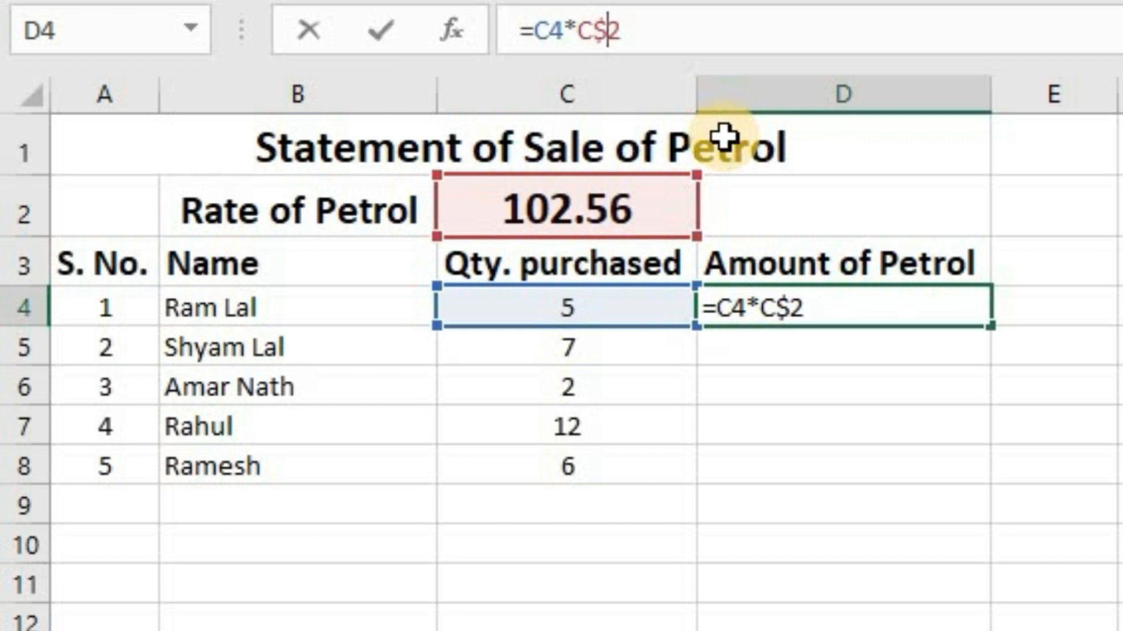
{"action": "key", "text": "Return"}
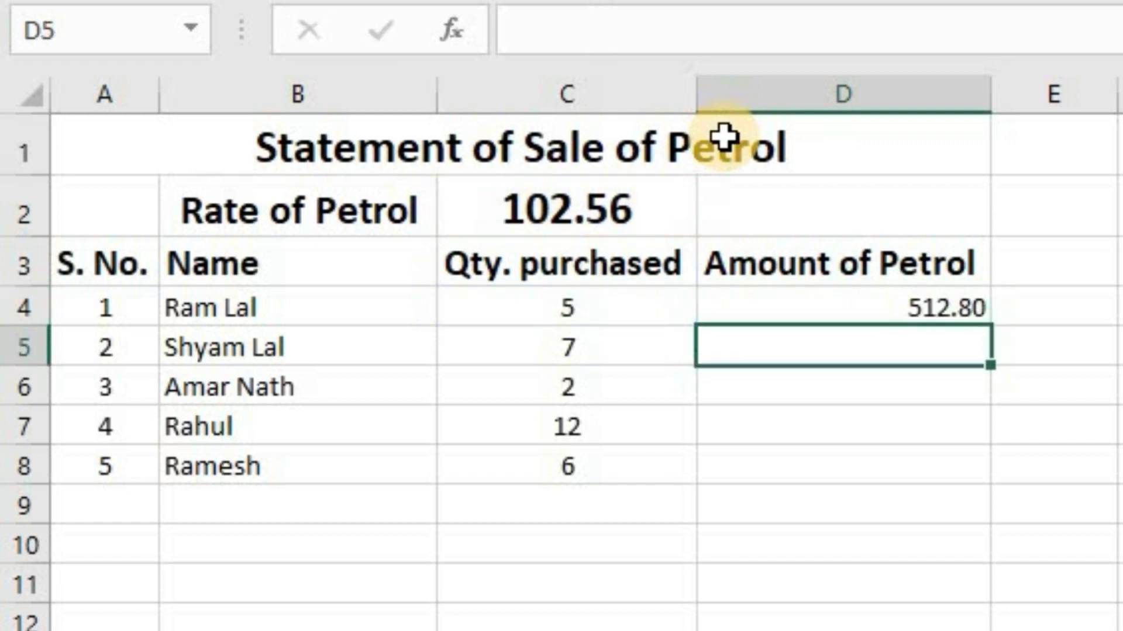
- Fill the amount formula from D4 down to D8 and review the copied formulas in the Amount of Petrol column
{"action": "left_click", "coordinate": [950, 304]}
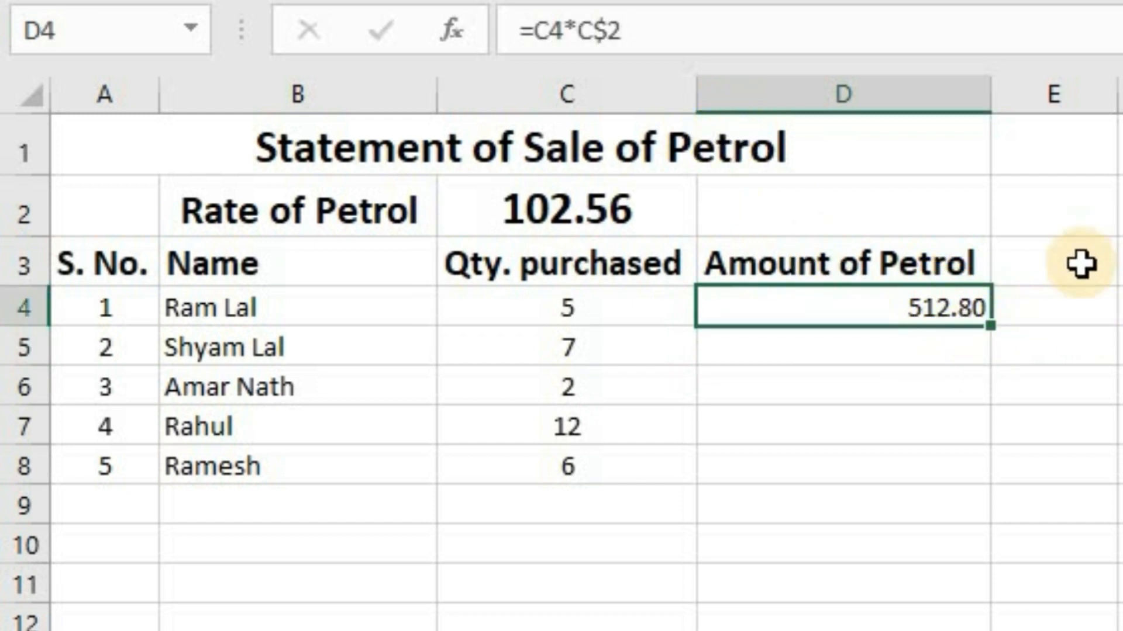
{"action": "double_click", "coordinate": [988, 325]}
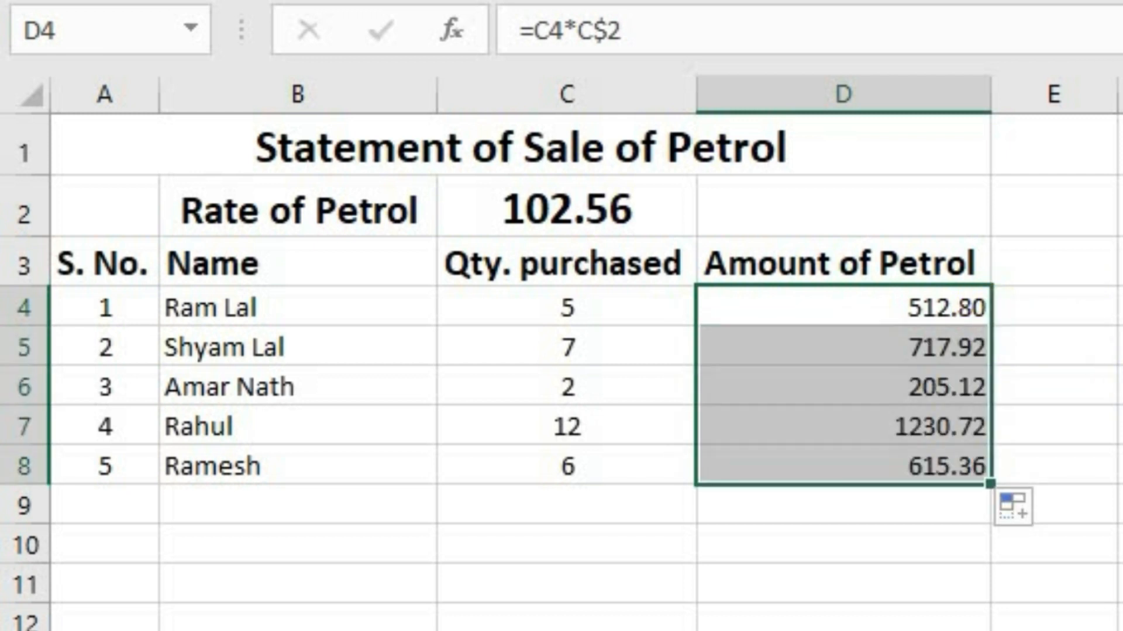
{"action": "left_click", "coordinate": [1119, 386]}
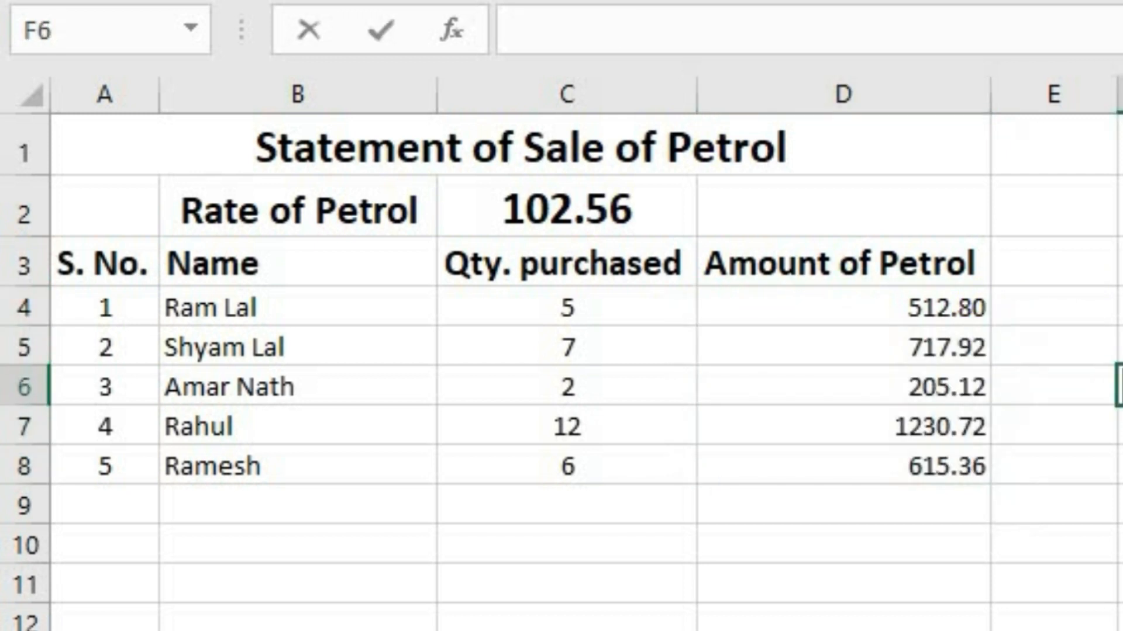
{"action": "left_click", "coordinate": [971, 309]}
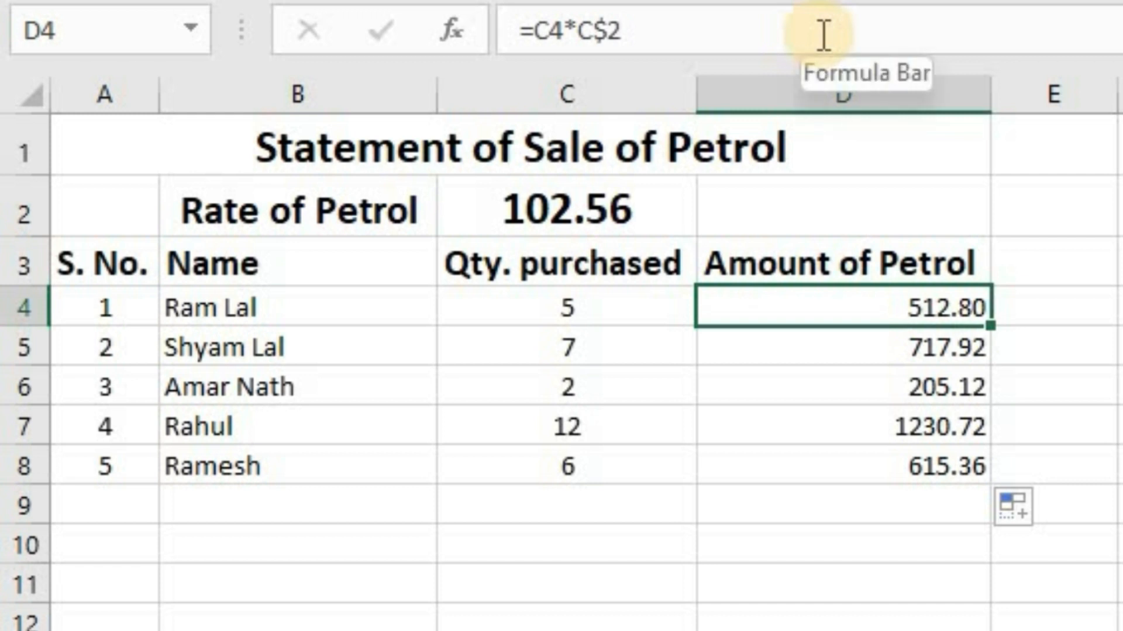
{"action": "key", "text": "Down"}
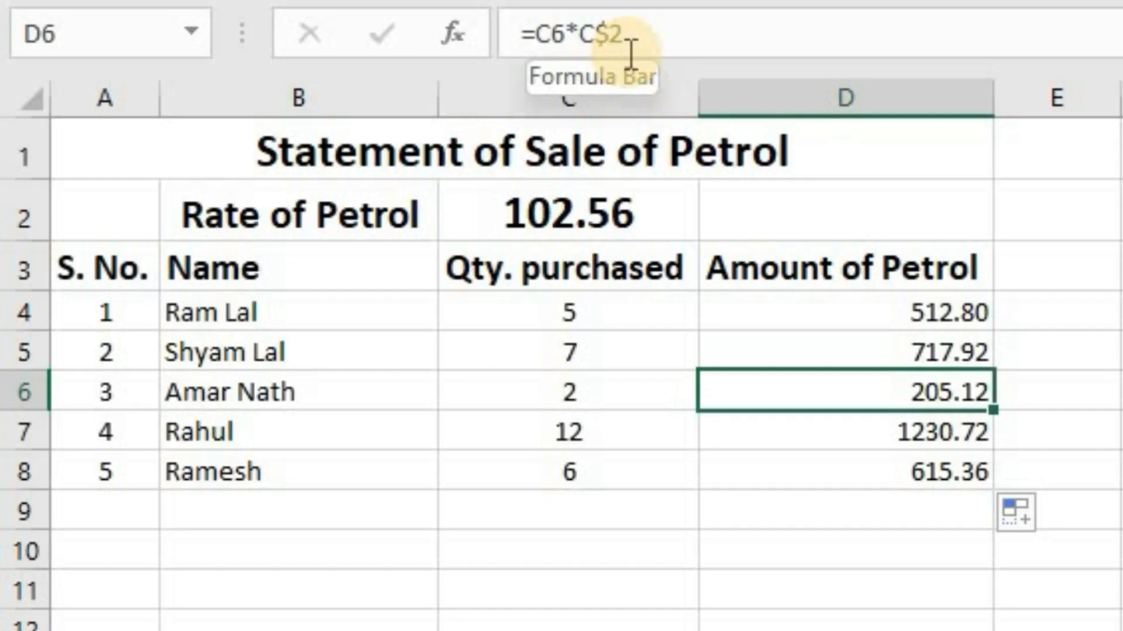
{"action": "key", "text": "Down"}
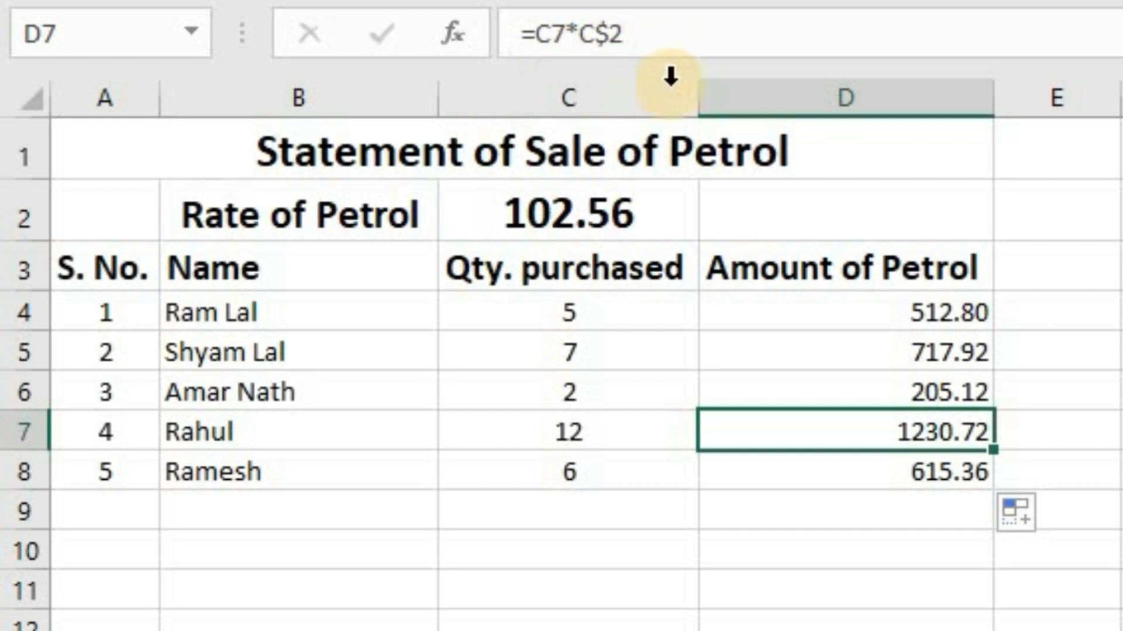
{"action": "key", "text": "Down"}
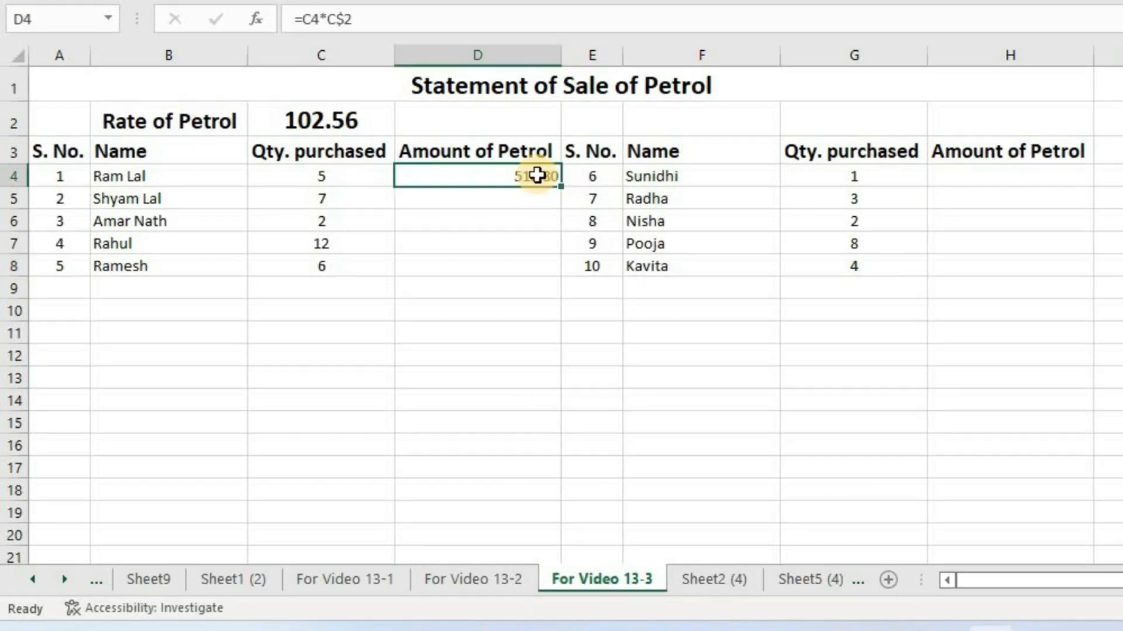
- Make the petrol rate reference in D4 fully absolute as =C4*$C$2 and fill the formula down to D8
{"action": "left_click", "coordinate": [328, 23]}
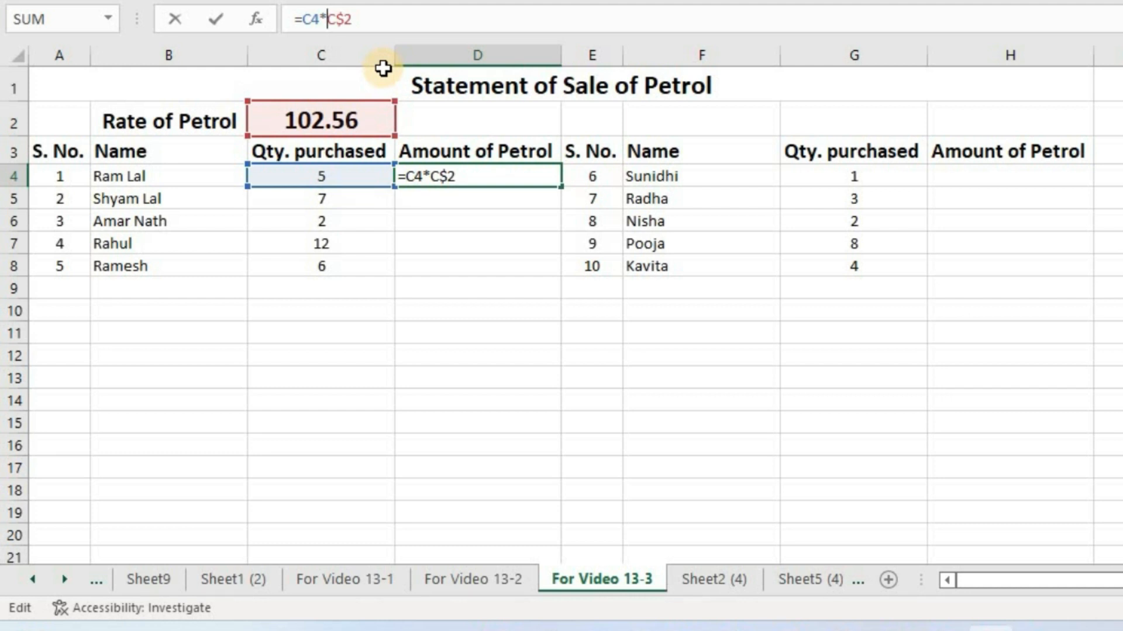
{"action": "type", "text": "$"}
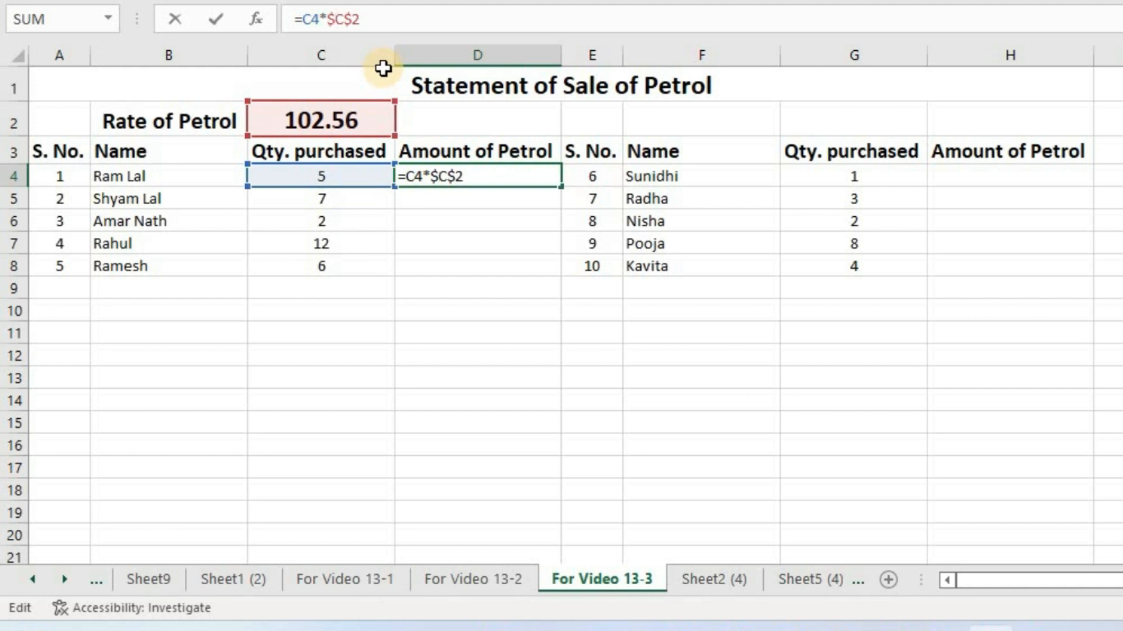
{"action": "key", "text": "Return"}
{"action": "left_click", "coordinate": [537, 178]}
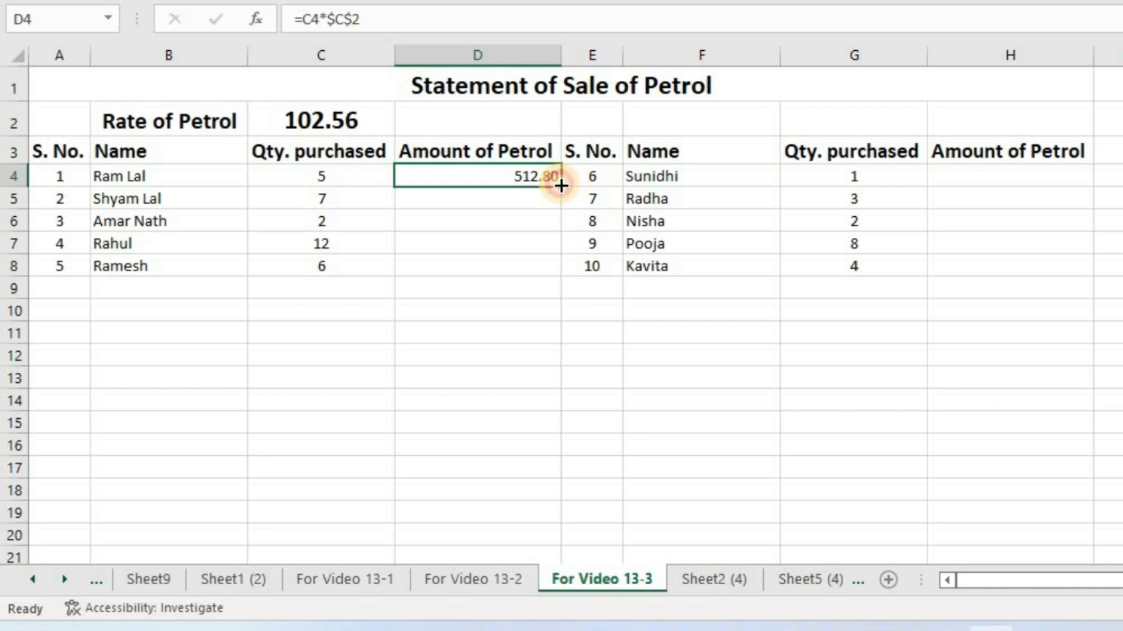
{"action": "double_click", "coordinate": [561, 186]}
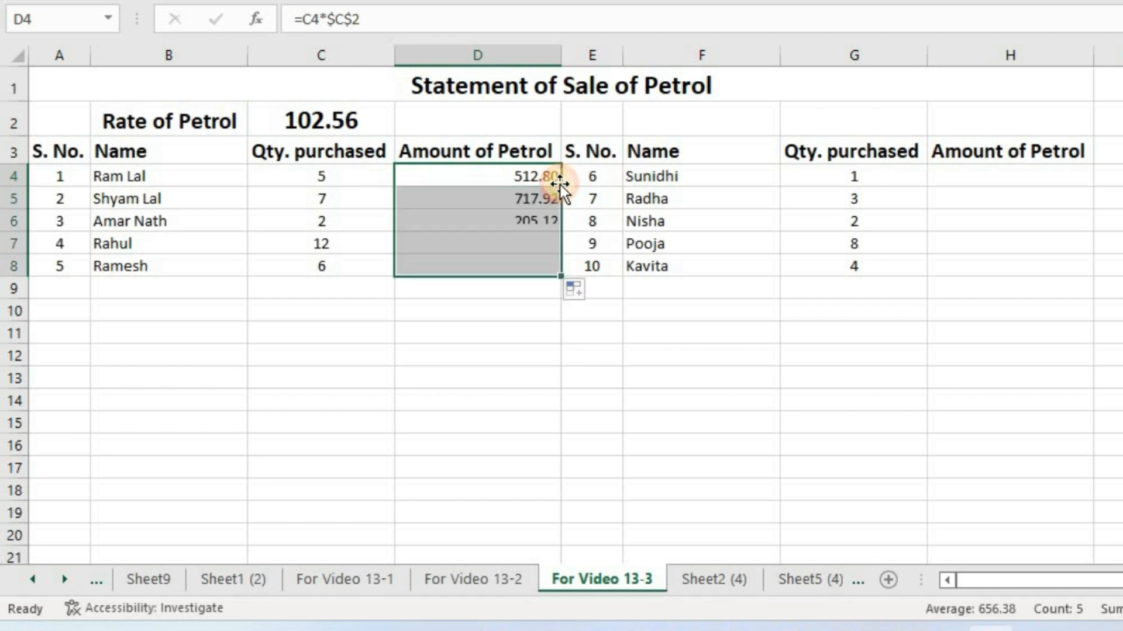
- Copy the petrol amount formula from D4 into H4, the first cell of the second Amount of Petrol column
{"action": "left_click", "coordinate": [539, 176]}
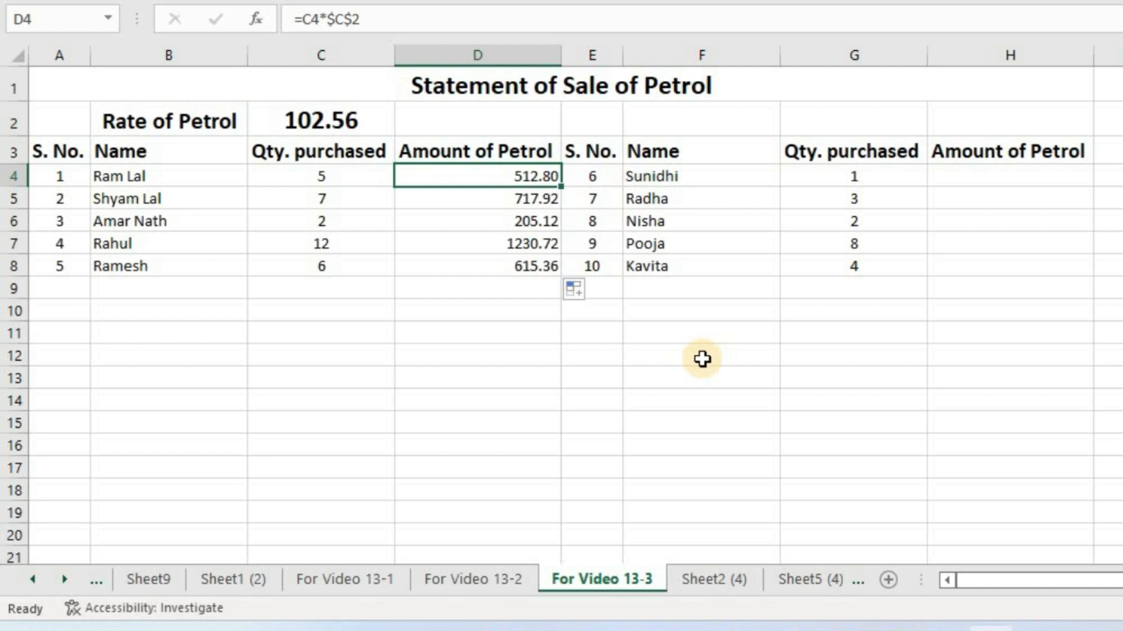
{"action": "key", "text": "ctrl+c"}
{"action": "left_click", "coordinate": [983, 183]}
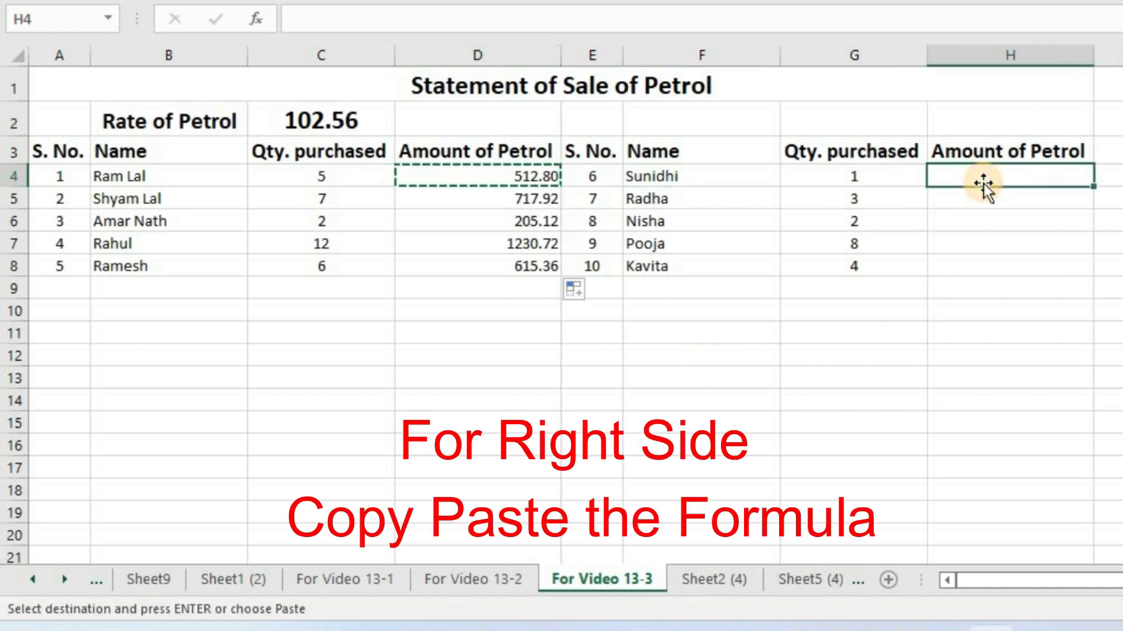
{"action": "key", "text": "ctrl+v"}
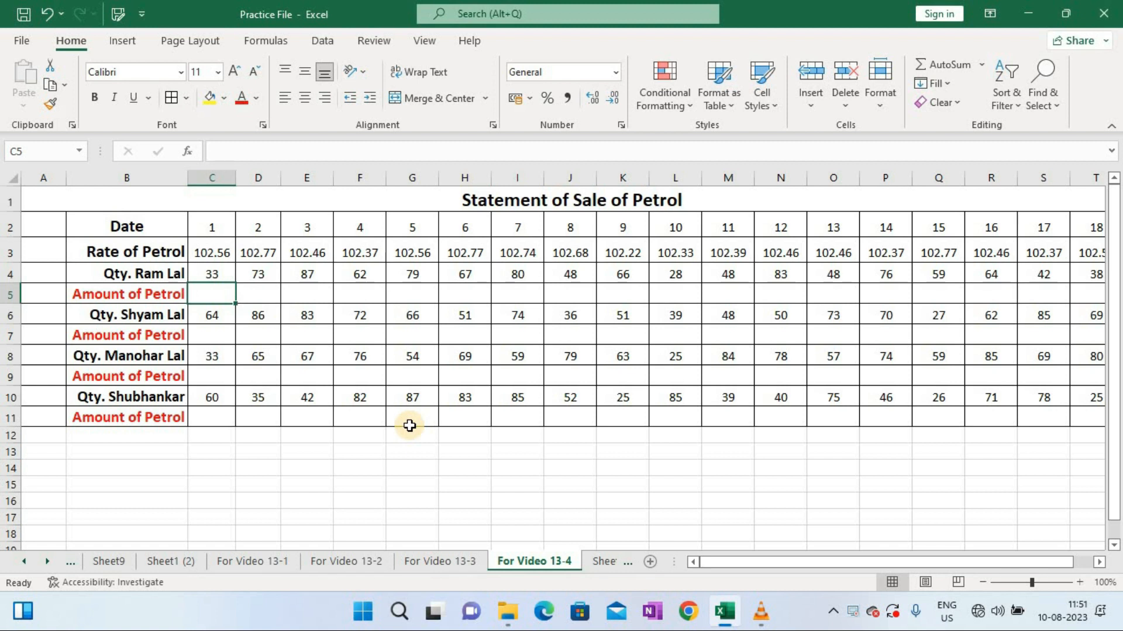
- On the For Video 13-4 sheet, enter =C$3*C4 in C5 to multiply the row-locked petrol rate by the quantity
{"action": "type", "text": "="}
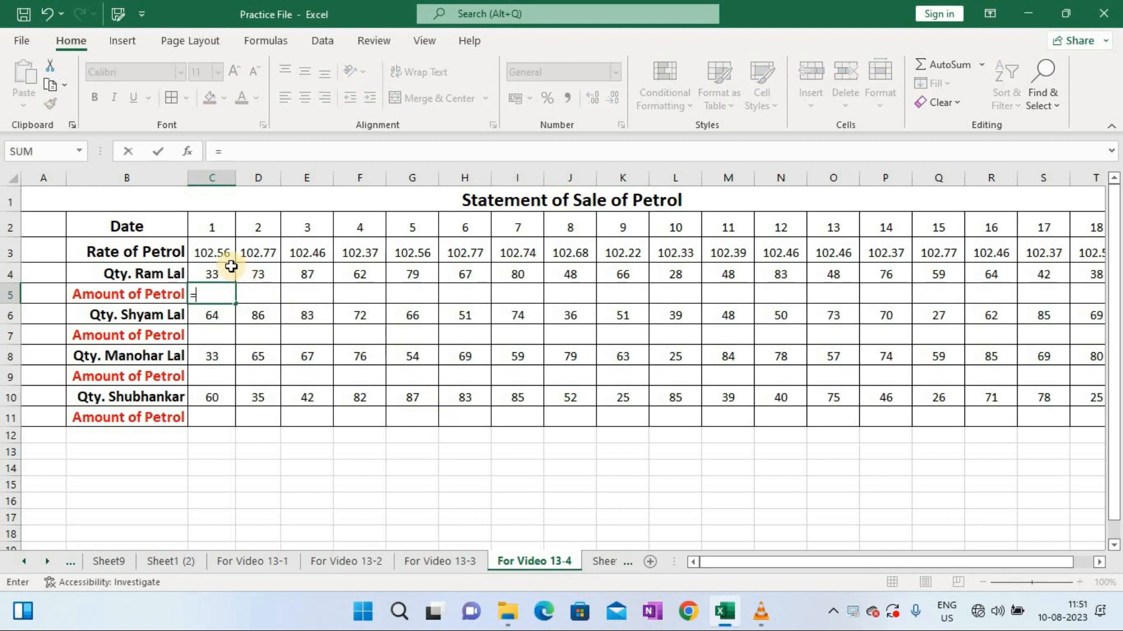
{"action": "left_click", "coordinate": [217, 254]}
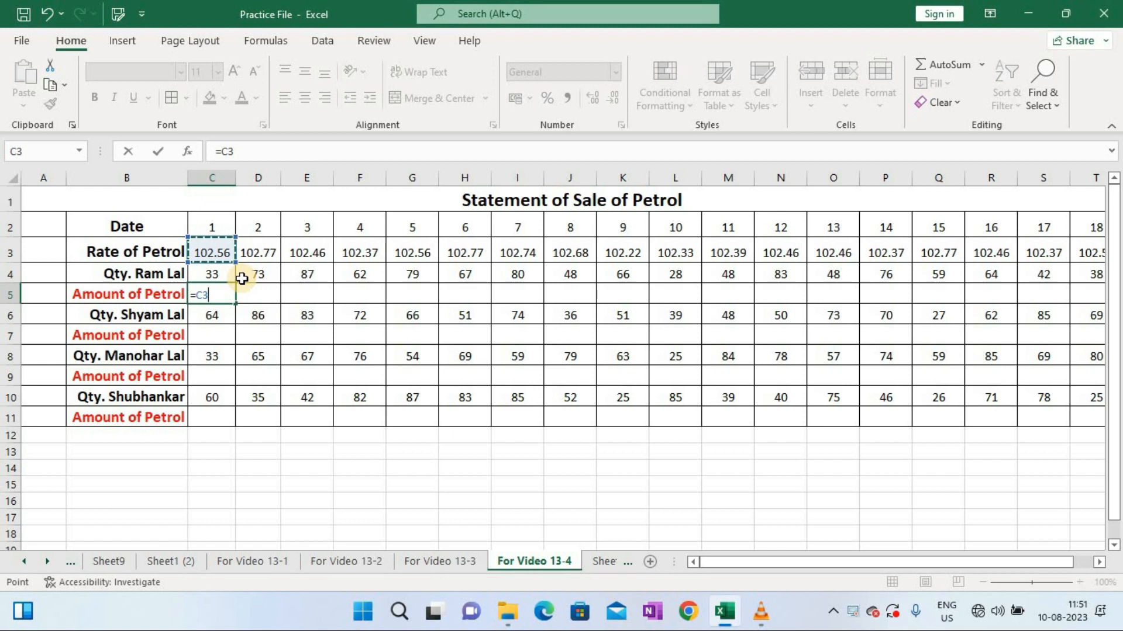
{"action": "type", "text": "*"}
{"action": "left_click", "coordinate": [217, 277]}
{"action": "left_click", "coordinate": [227, 152]}
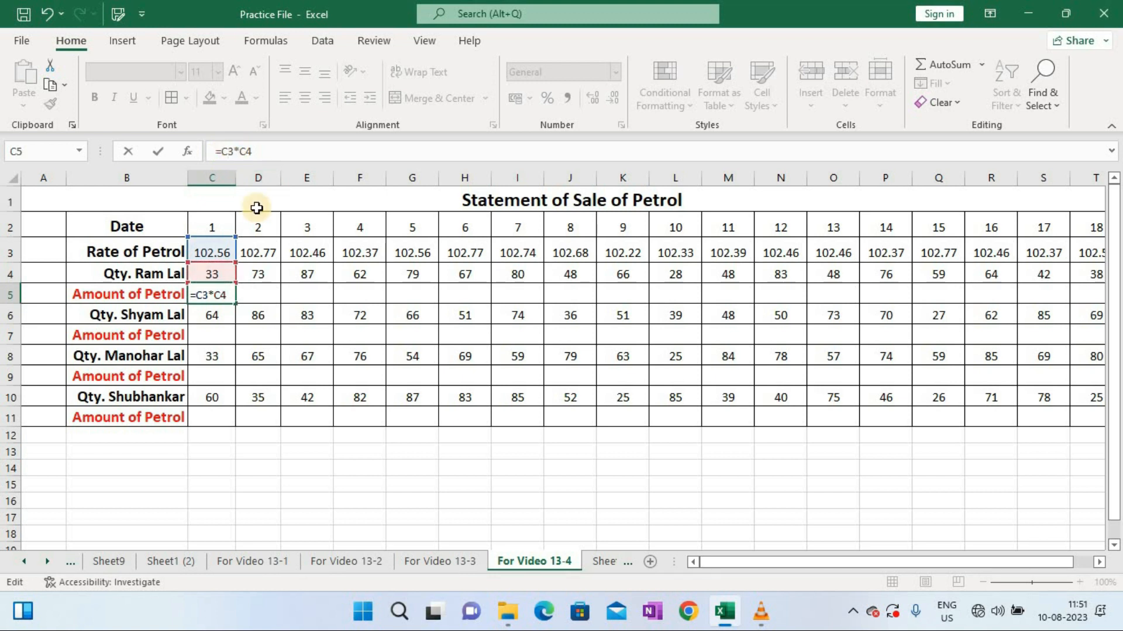
{"action": "type", "text": "$"}
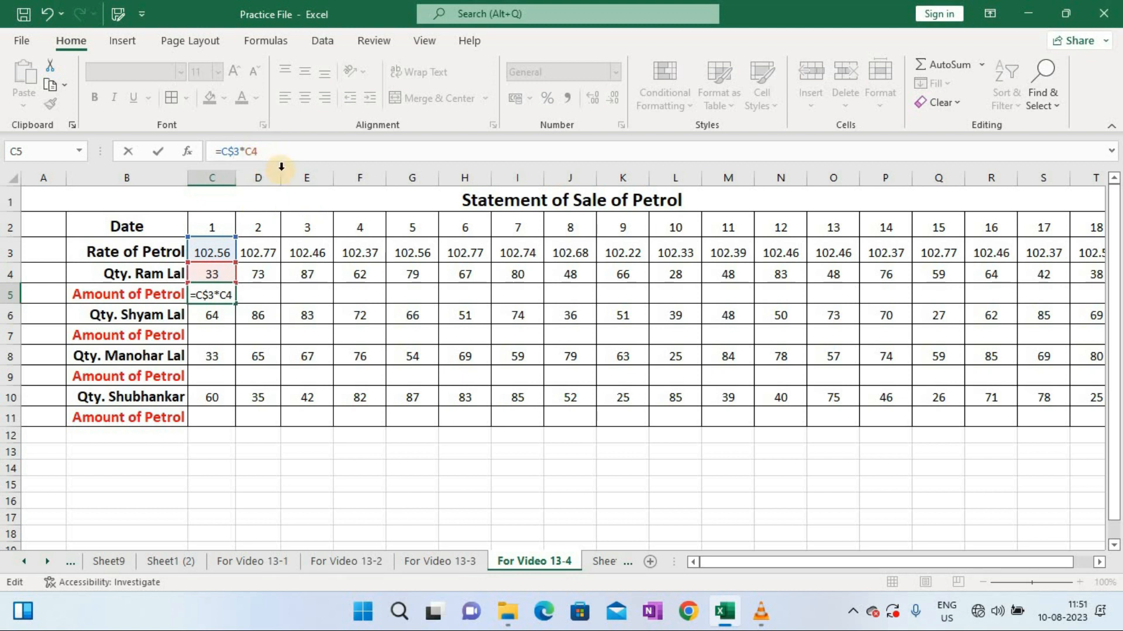
{"action": "key", "text": "Return"}
- Fill the amount formula from C5 across row 5 to column T, covering dates 1 to 18
{"action": "left_click", "coordinate": [216, 295]}
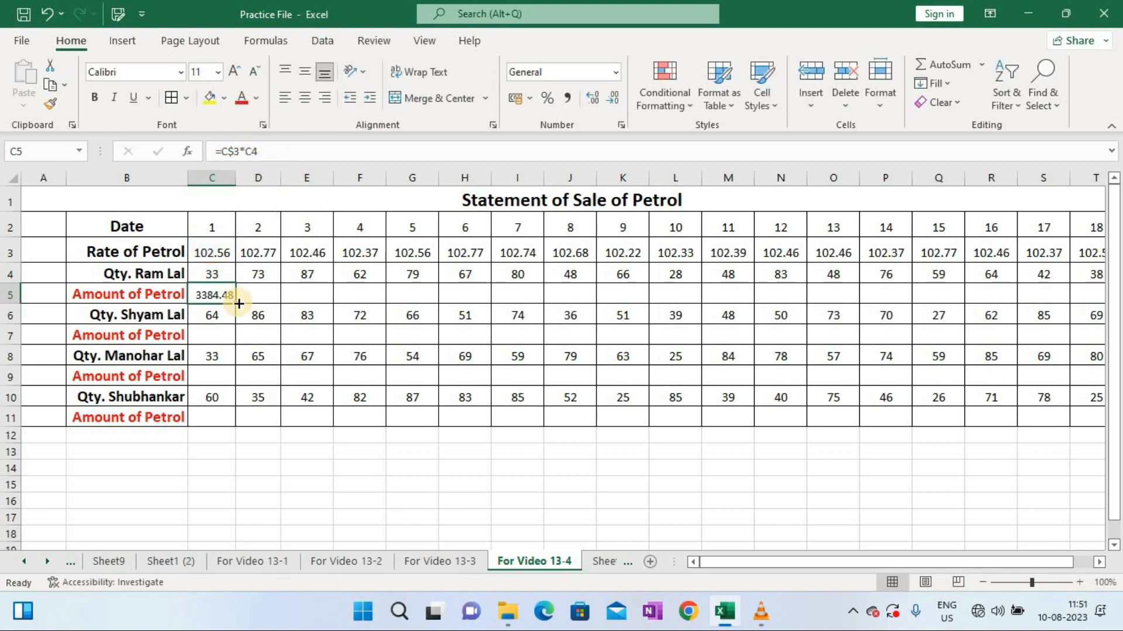
{"action": "left_click_drag", "start_coordinate": [235, 304], "coordinate": [243, 306]}
{"action": "key", "text": "ctrl+z"}
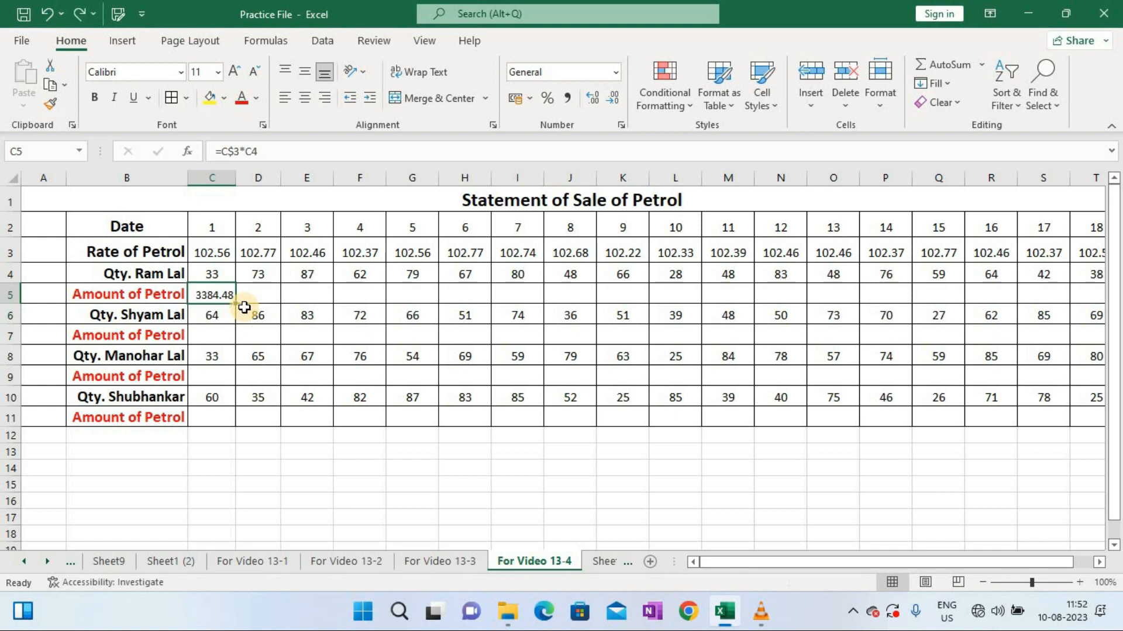
{"action": "left_click_drag", "start_coordinate": [236, 304], "coordinate": [1095, 319]}
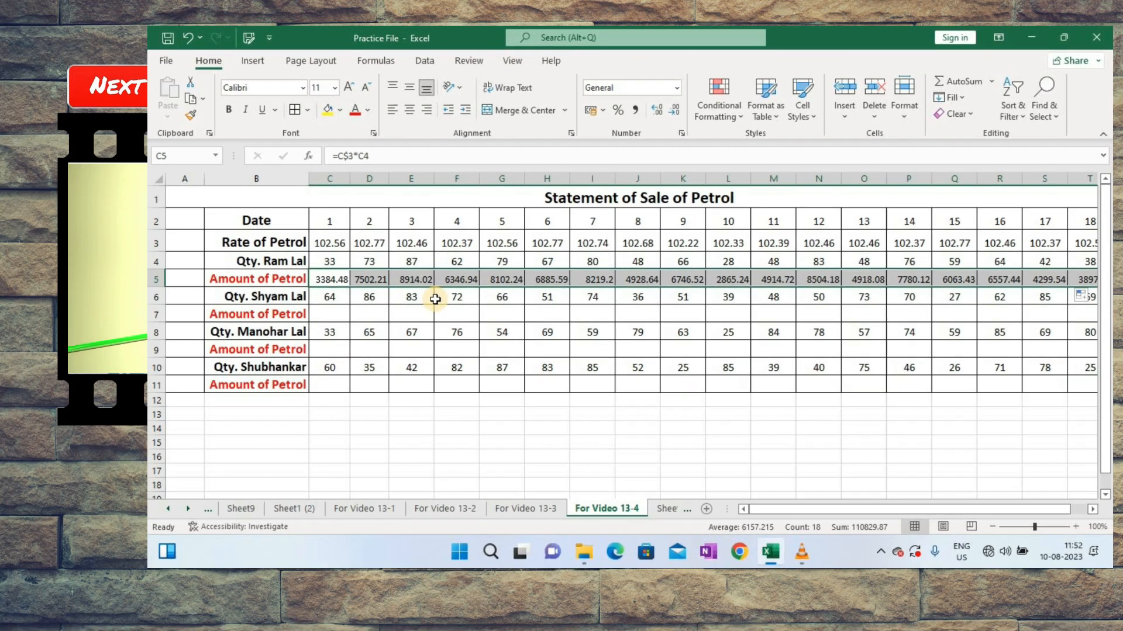
- Copy the row 5 amount formulas to the second customer's Amount of Petrol row, starting at C7
{"action": "key", "text": "ctrl+c"}
{"action": "left_click", "coordinate": [215, 335]}
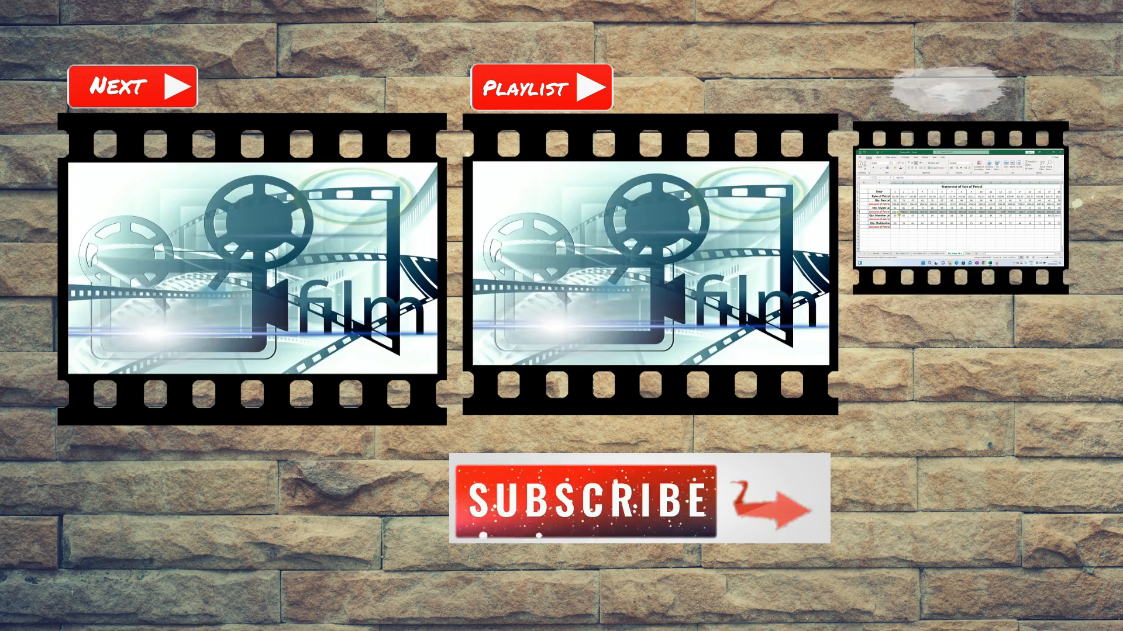